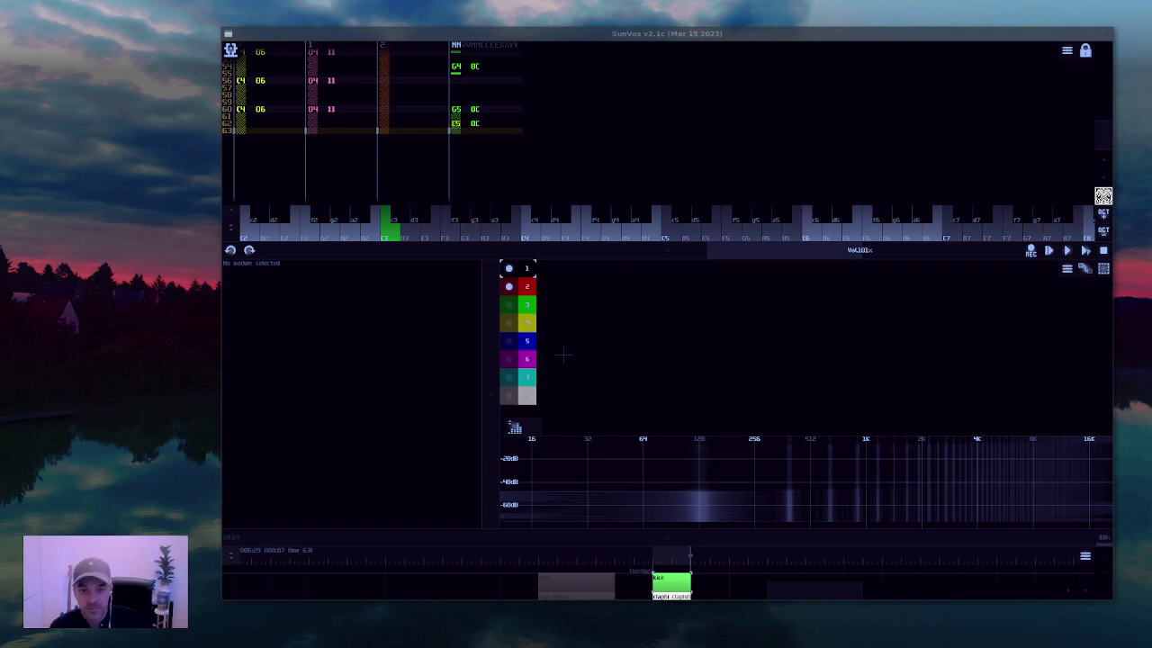
# Add a Filter module (Filter2) to the module view and shift it to the right
pyautogui.click(612, 321)
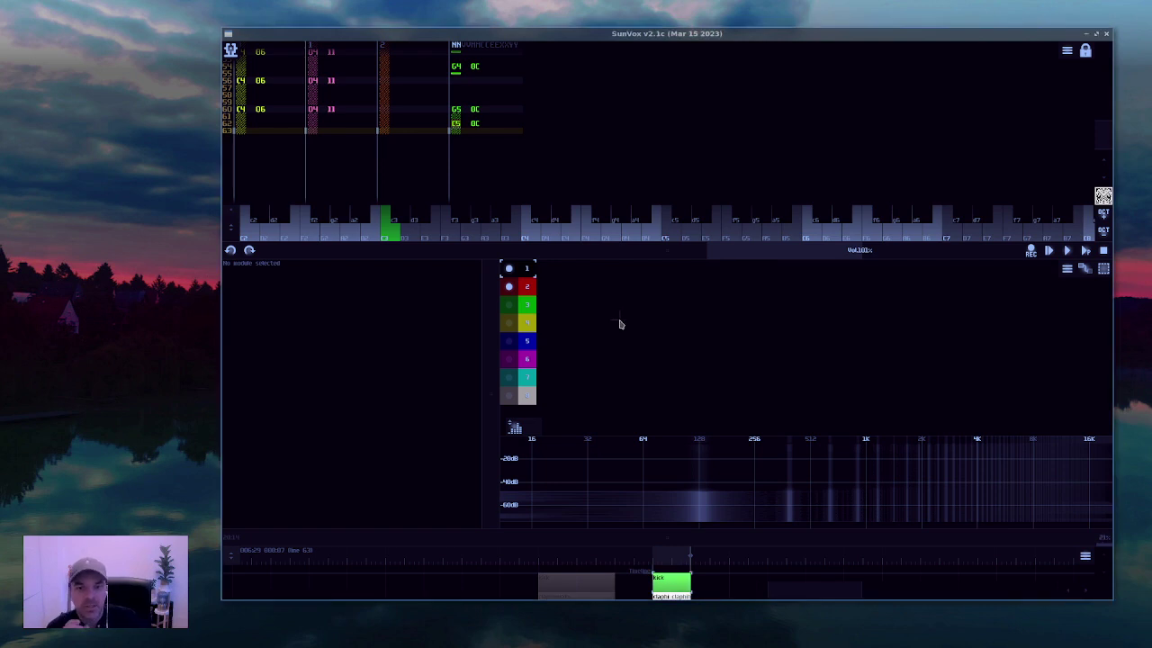
pyautogui.doubleClick(620, 324)
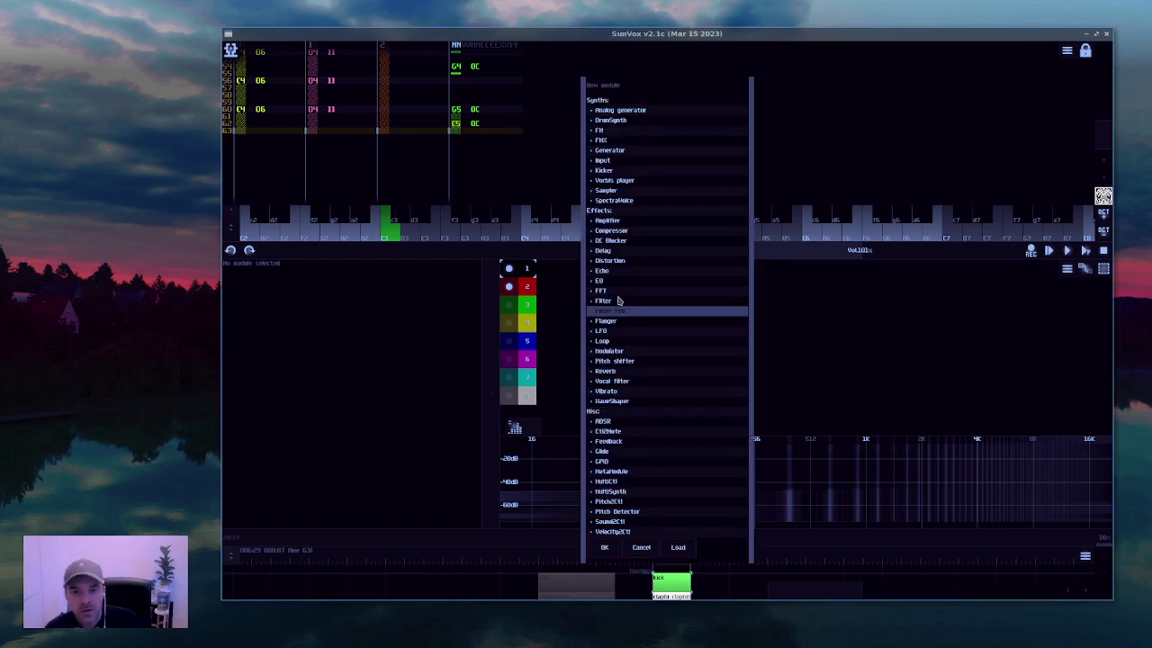
pyautogui.doubleClick(618, 300)
pyautogui.moveTo(629, 331); pyautogui.dragTo(645, 331)
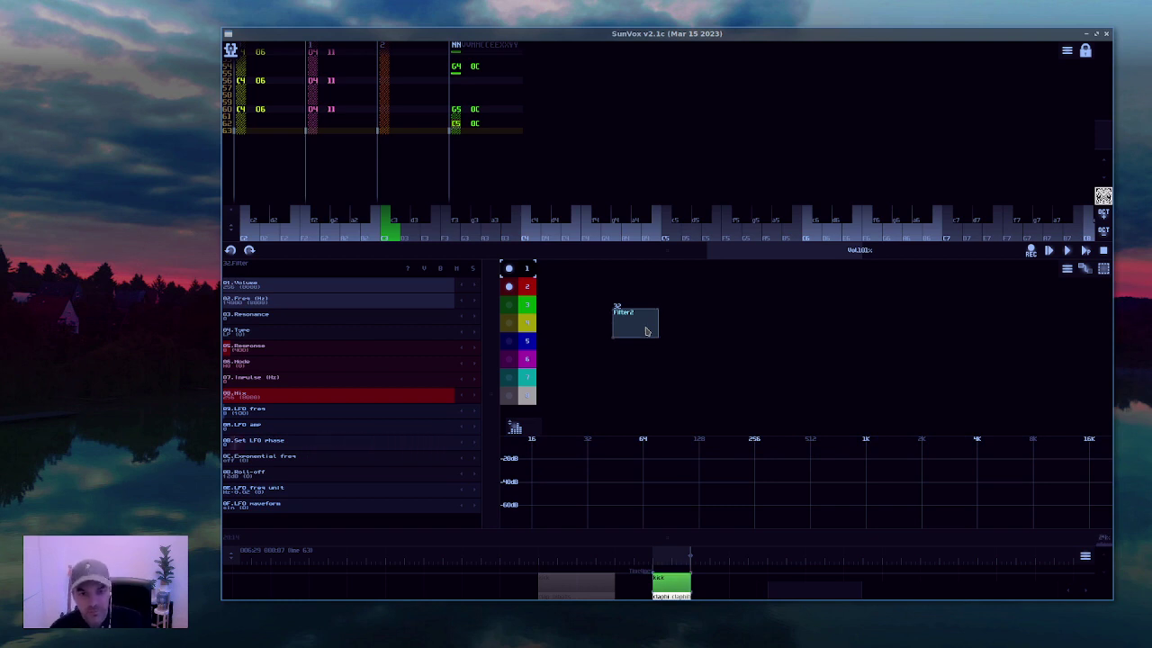
pyautogui.moveTo(645, 331); pyautogui.dragTo(670, 337)
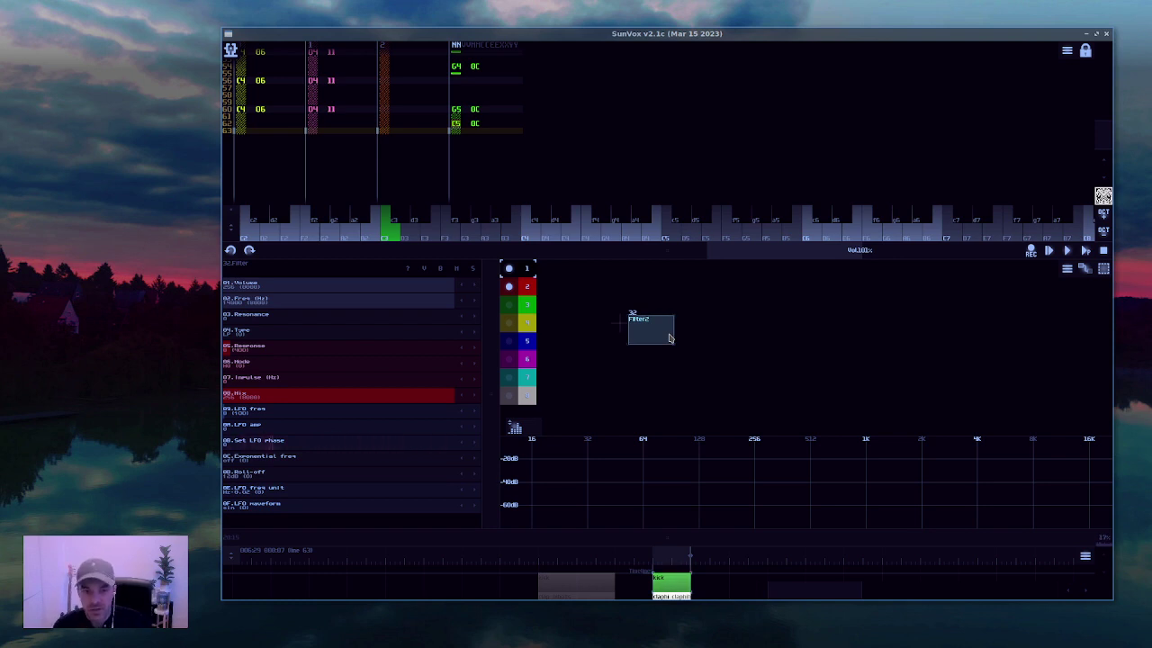
# Add a Filter Pro module and arrange Filter2 directly above Filter Pro2
pyautogui.doubleClick(705, 336)
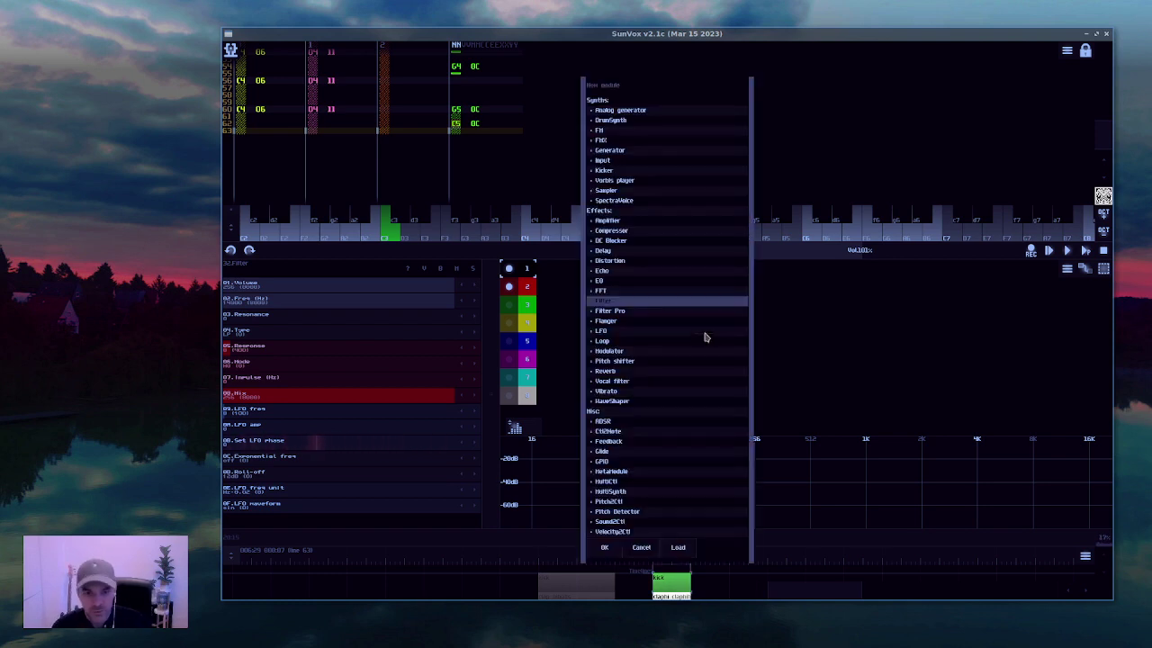
pyautogui.click(642, 311)
pyautogui.click(604, 548)
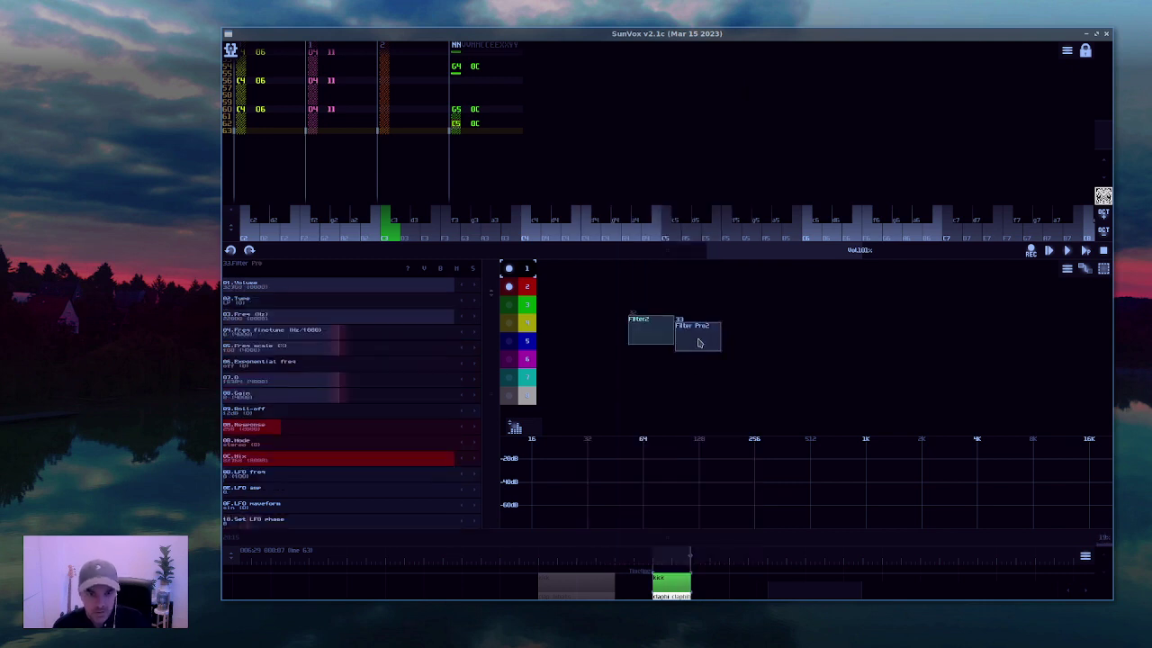
pyautogui.moveTo(699, 343); pyautogui.dragTo(714, 391)
pyautogui.moveTo(667, 336); pyautogui.dragTo(730, 330)
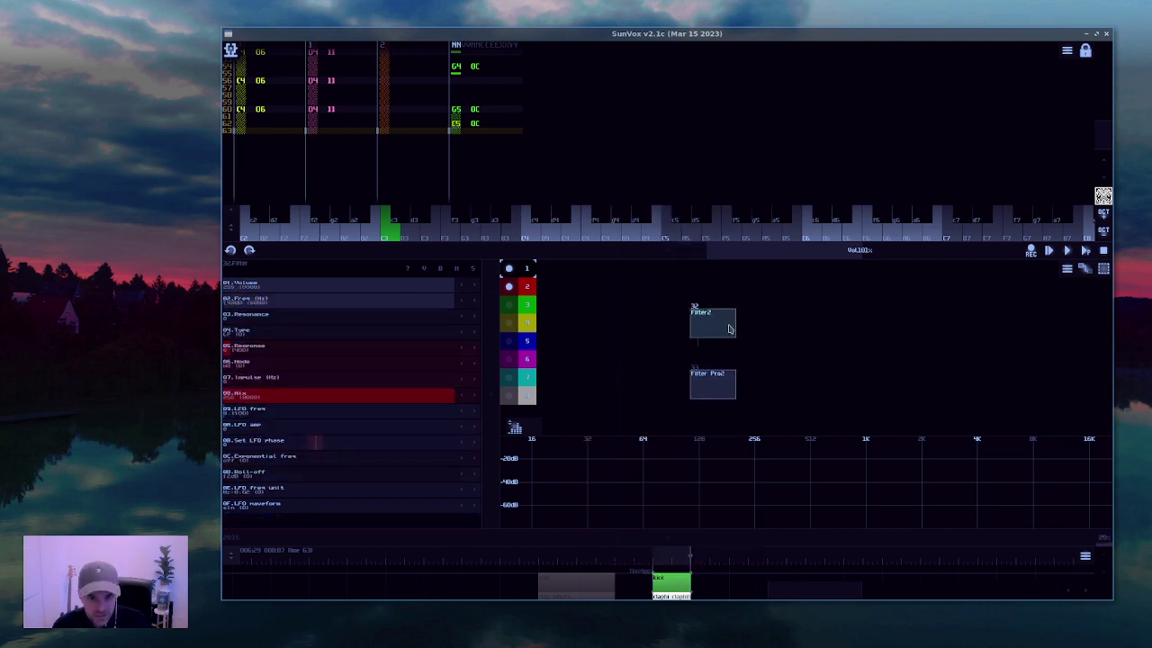
# Add Generator2, wire it into Filter2, and change its waveform from triangle to square
pyautogui.doubleClick(640, 344)
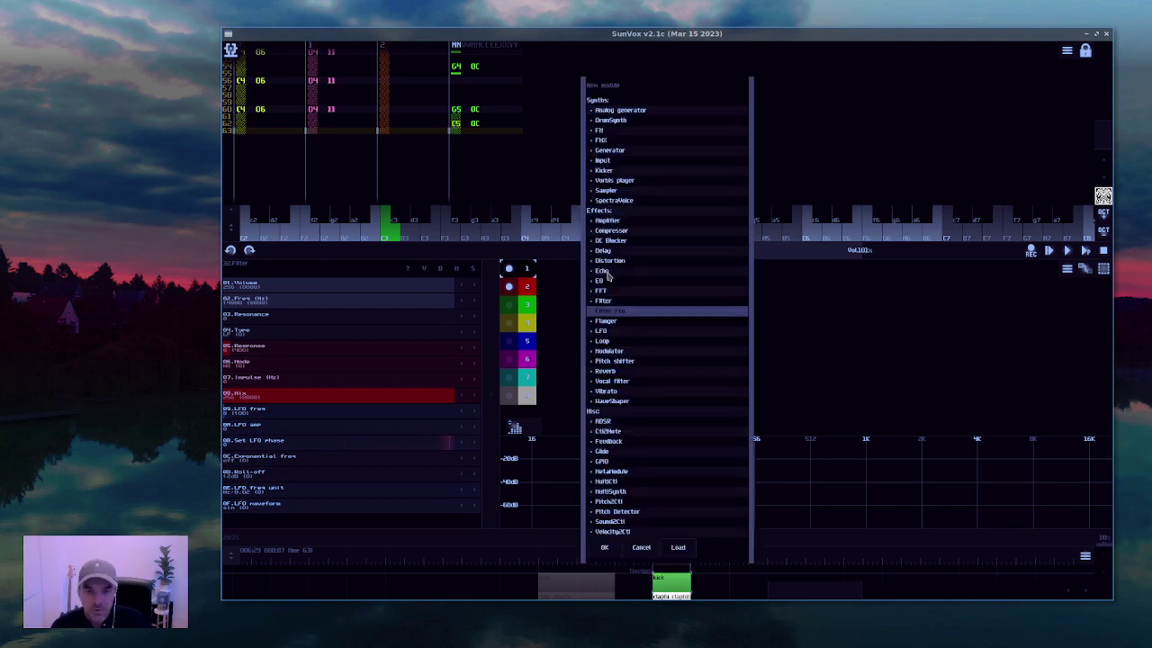
pyautogui.click(617, 152)
pyautogui.doubleClick(618, 153)
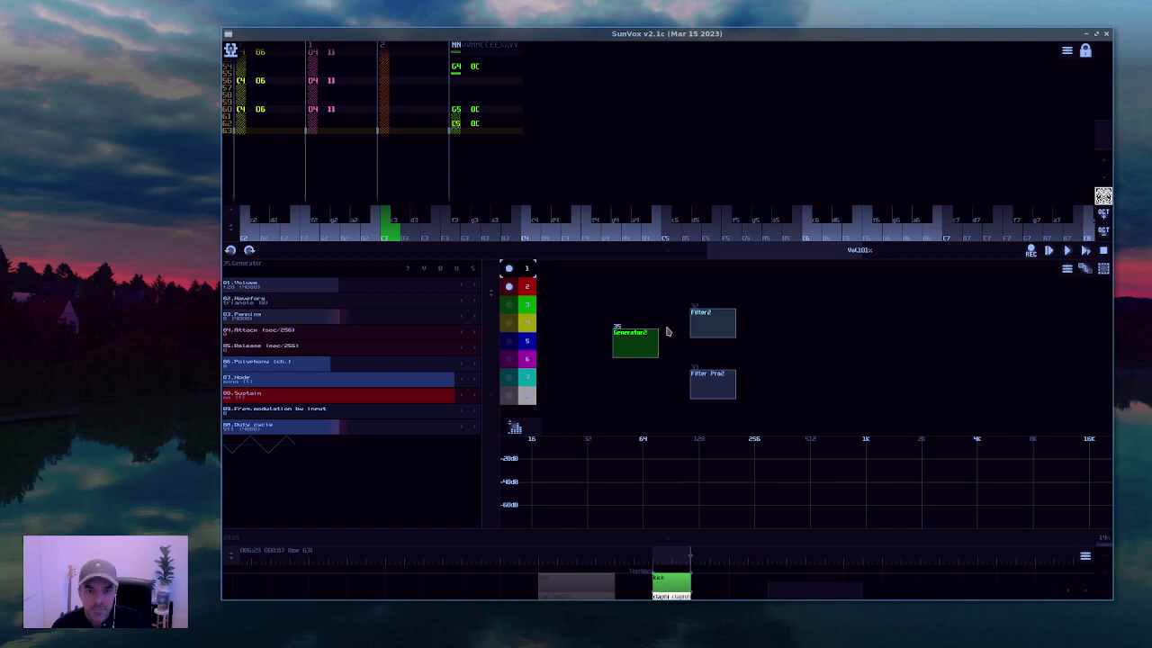
pyautogui.moveTo(635, 340); pyautogui.dragTo(697, 328)
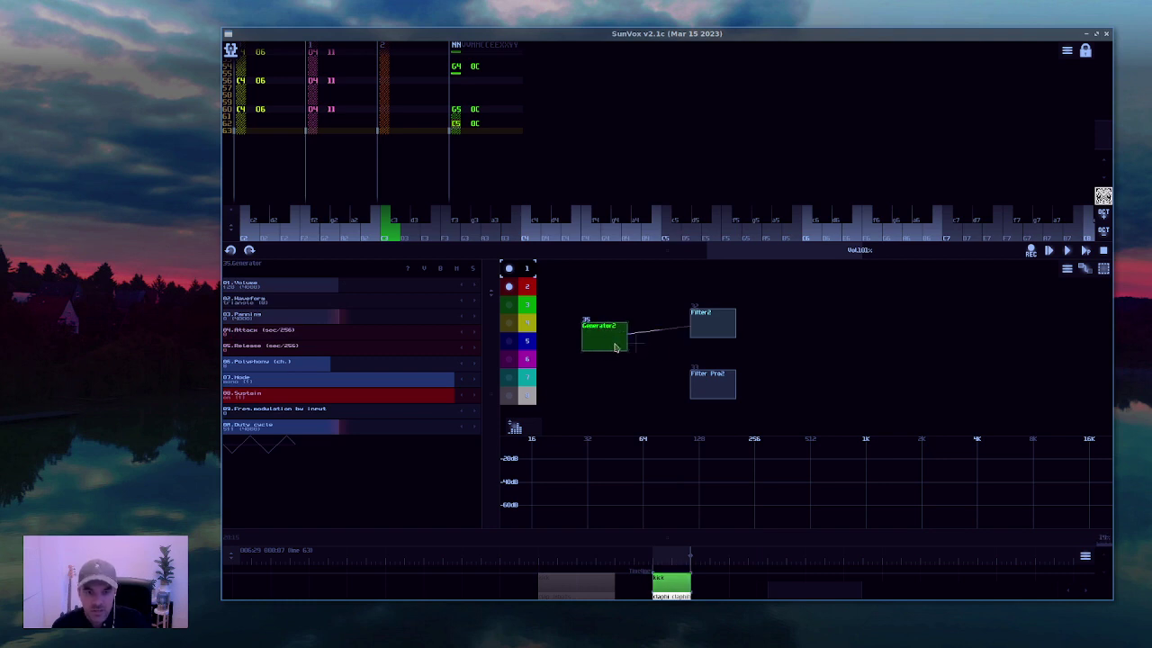
pyautogui.moveTo(283, 302); pyautogui.dragTo(371, 304)
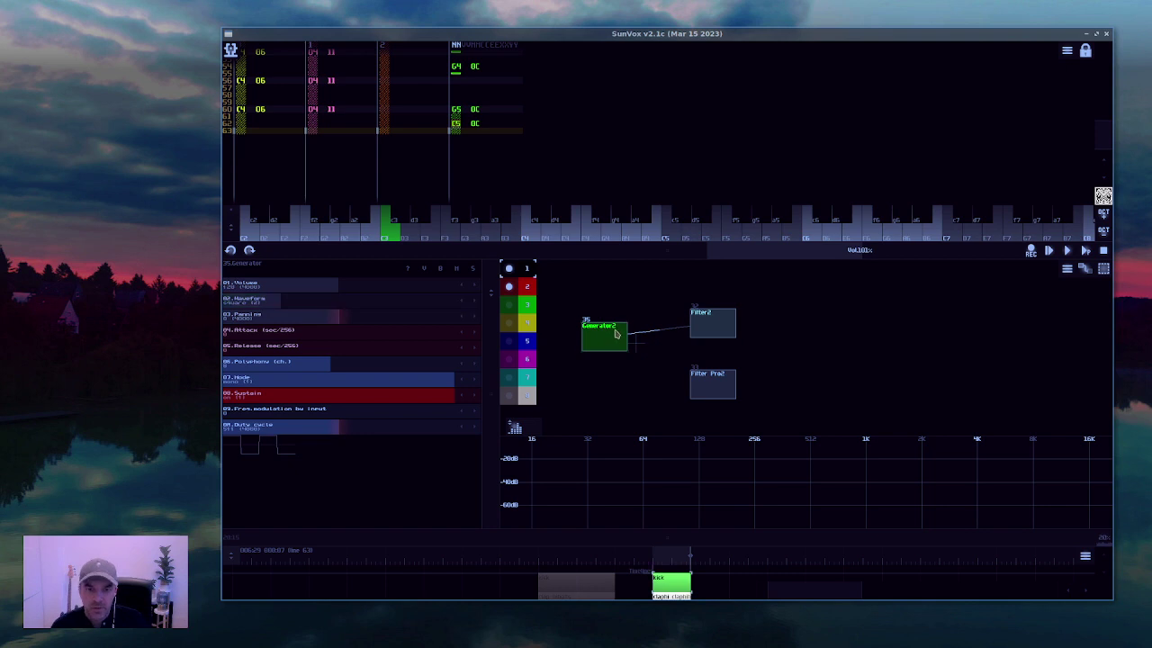
pyautogui.click(698, 326)
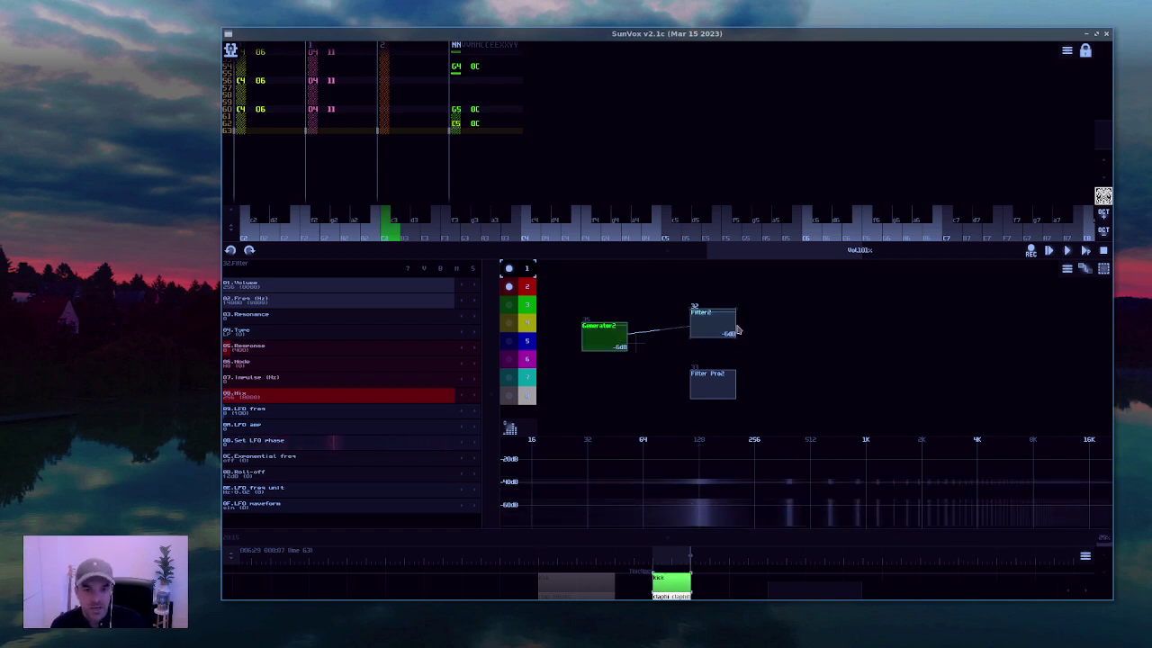
# Switch Filter2's 04.Type to HP and drag its 02.Freq cutoff much lower
pyautogui.click(316, 332)
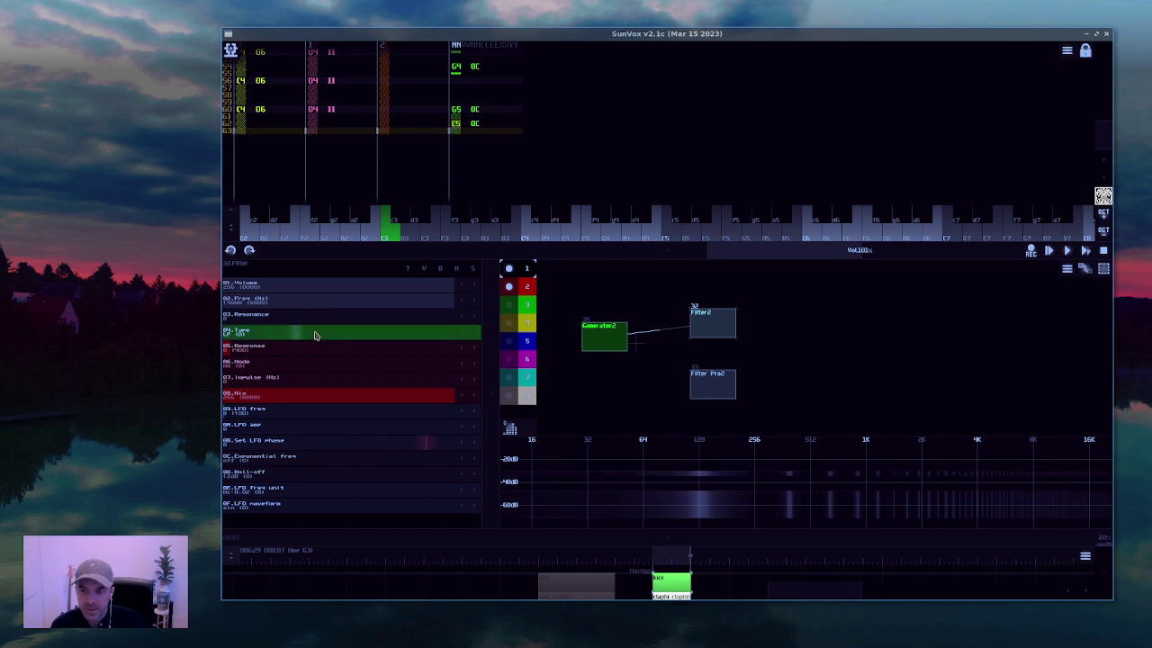
pyautogui.moveTo(330, 336); pyautogui.dragTo(360, 336)
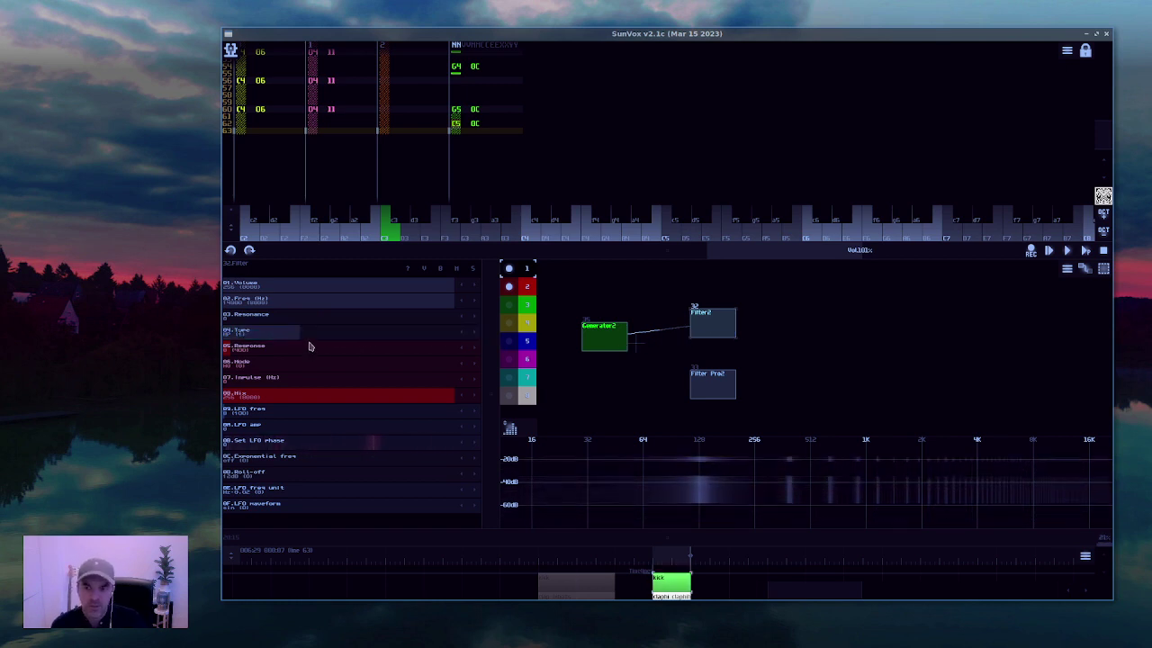
pyautogui.moveTo(432, 302); pyautogui.dragTo(245, 306)
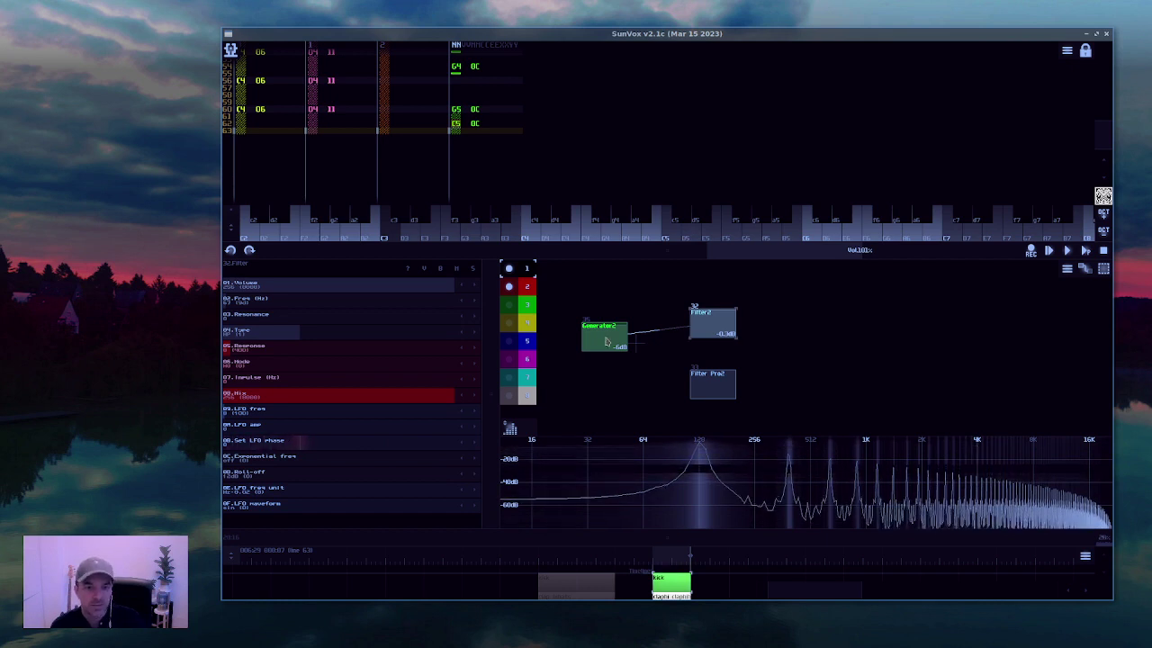
# Turn on bypass (B) in Filter2's controller panel
pyautogui.click(440, 270)
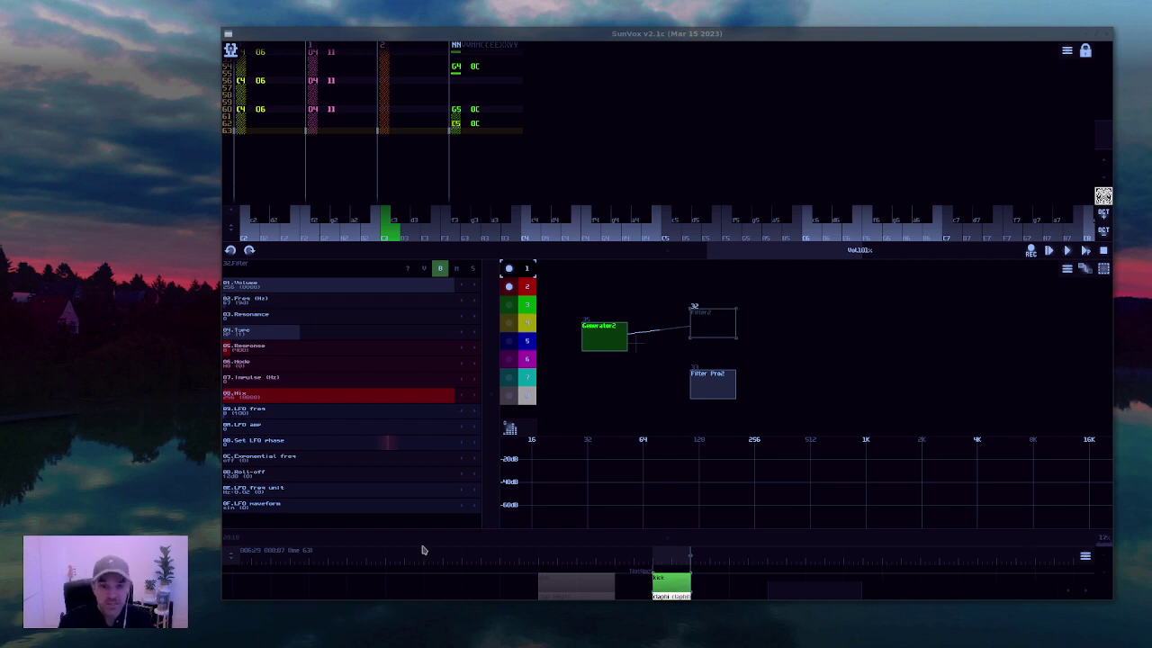
# Wire Generator2 into Filter Pro2 as well and bring up Filter Pro2's controllers
pyautogui.moveTo(592, 341)
pyautogui.mouseDown()
pyautogui.moveTo(594, 326)
pyautogui.moveTo(593, 335)
pyautogui.mouseUp()
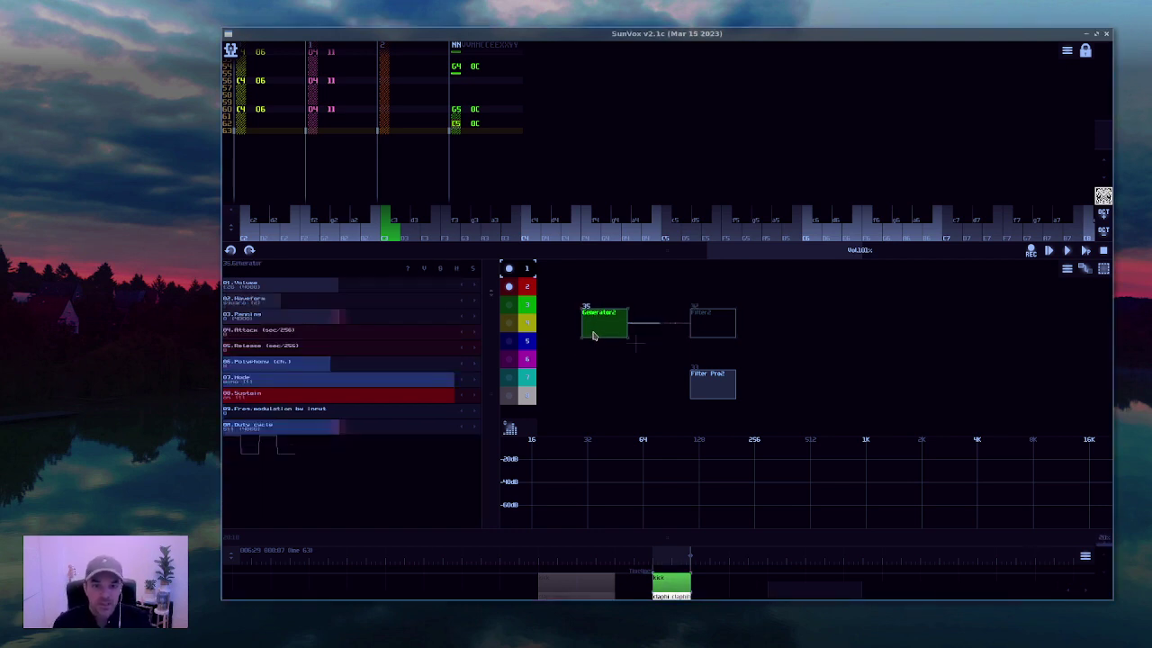
pyautogui.click(703, 330)
pyautogui.click(606, 334)
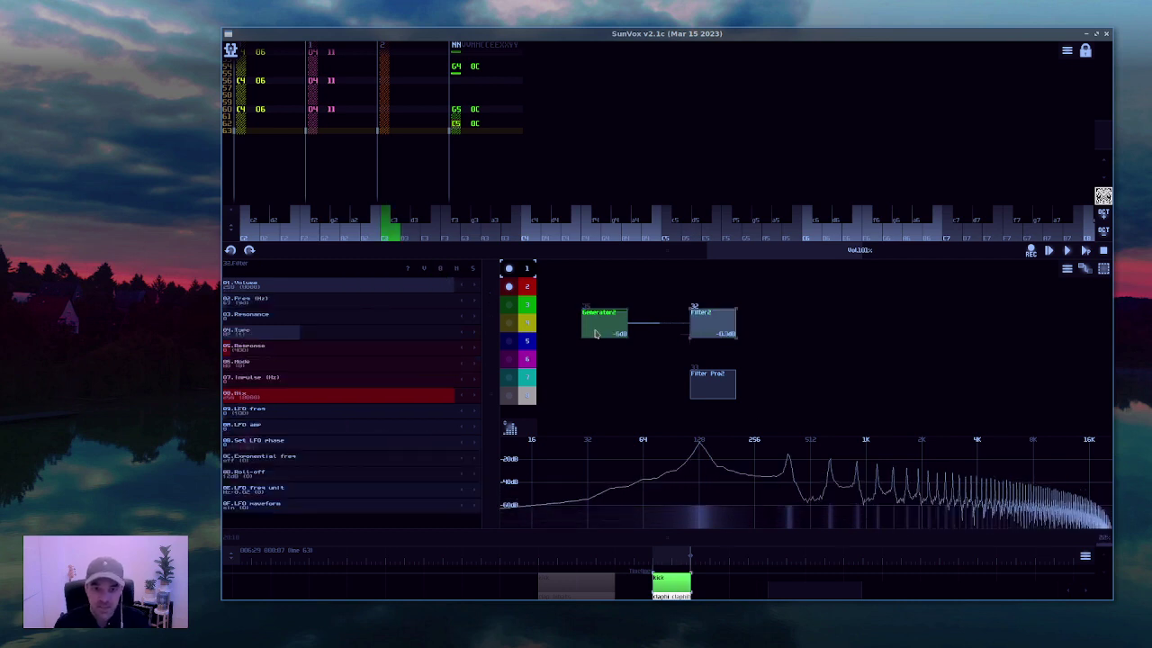
pyautogui.moveTo(605, 323); pyautogui.dragTo(700, 385)
pyautogui.click(701, 385)
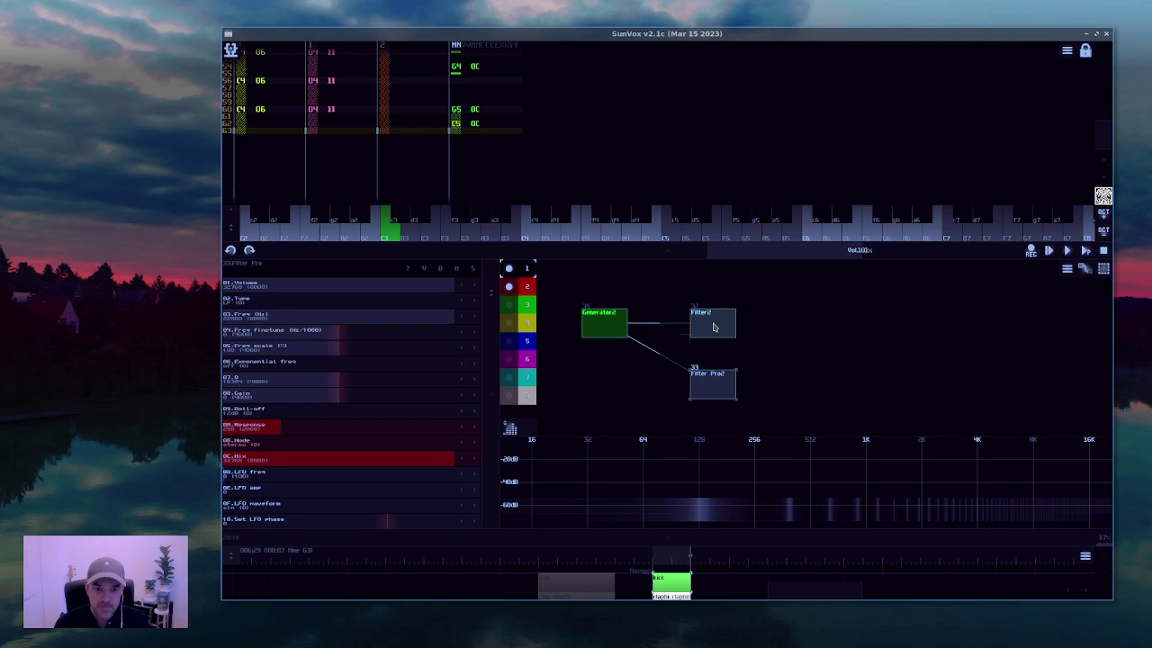
pyautogui.click(704, 388)
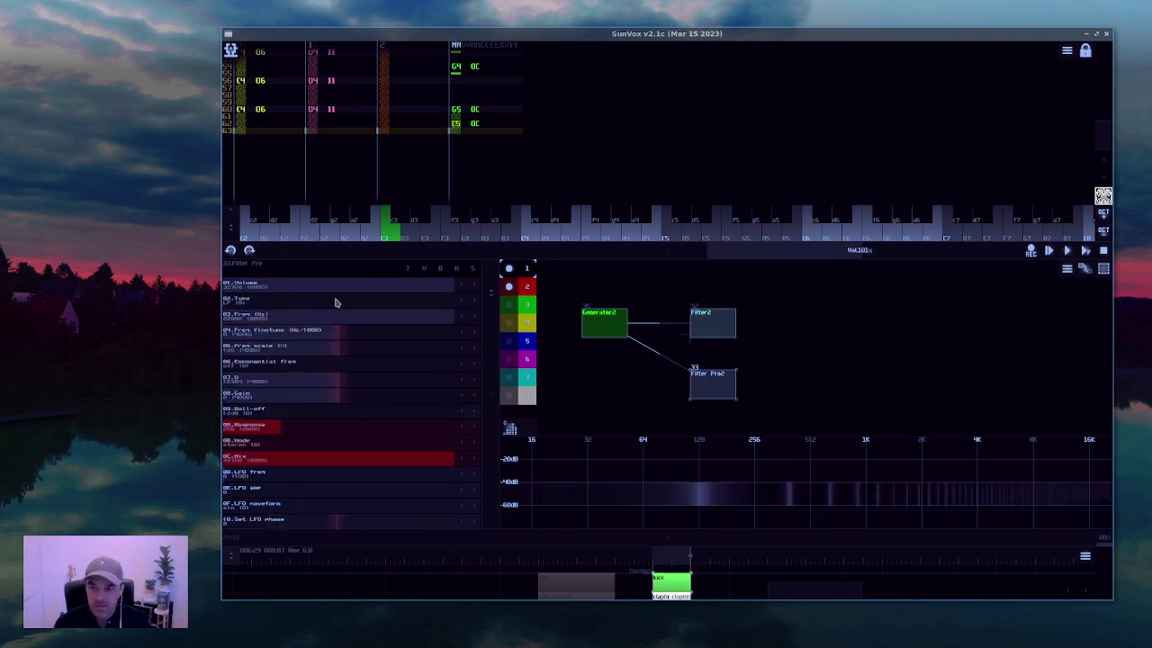
# Set Filter Pro2 to high-pass with a 67 Hz cutoff, then briefly bypass it to compare
pyautogui.moveTo(338, 301); pyautogui.dragTo(240, 326)
pyautogui.click(246, 324)
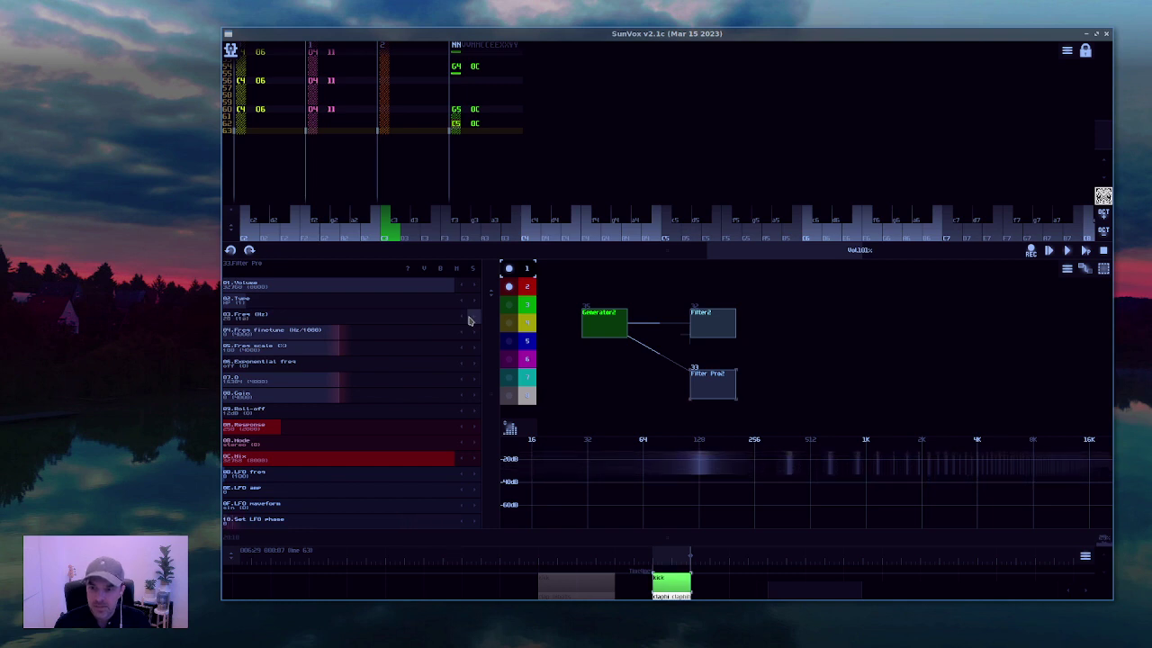
pyautogui.rightClick(429, 321)
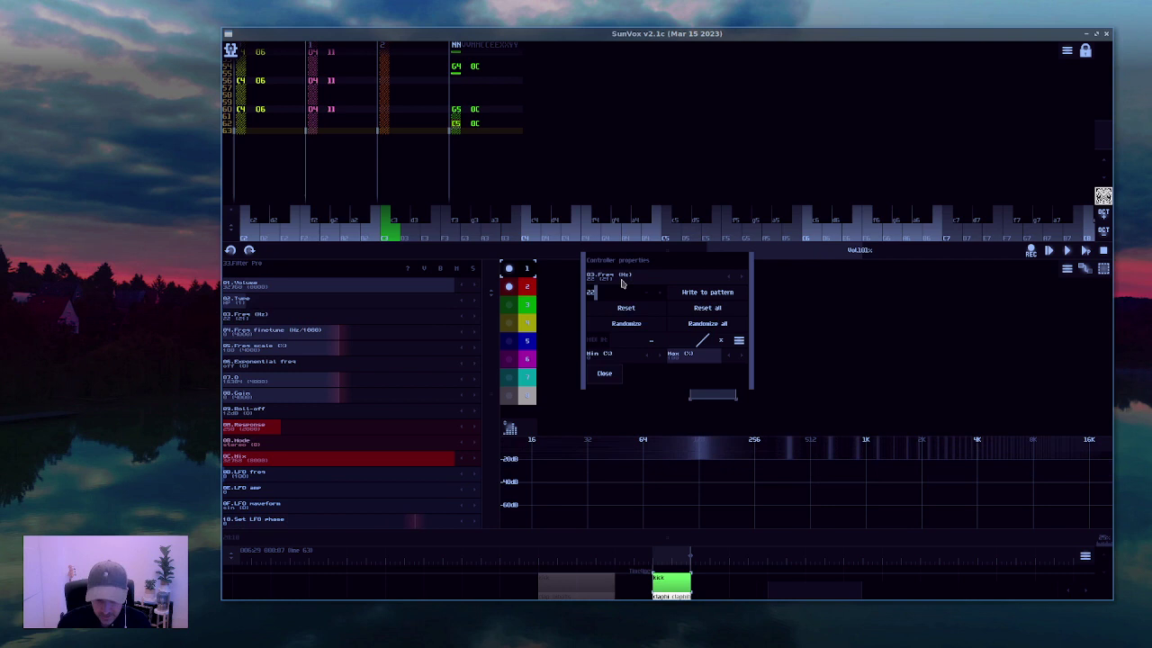
pyautogui.press('BackSpace')
pyautogui.press('BackSpace')
pyautogui.write('67')
pyautogui.press('Return')
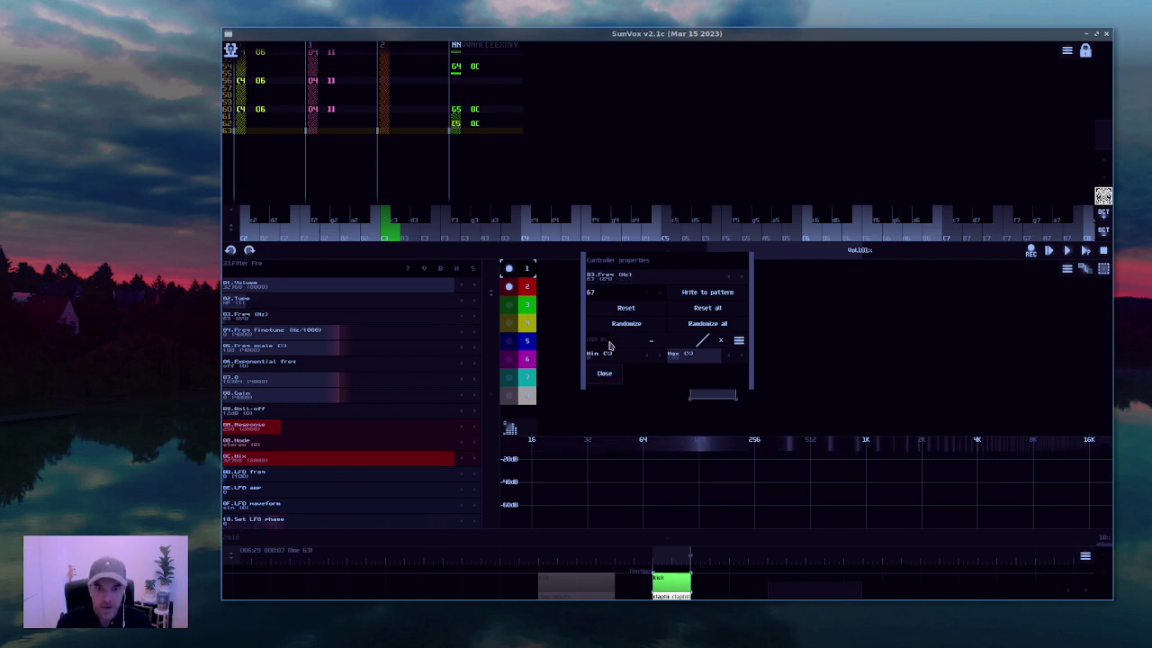
pyautogui.click(601, 373)
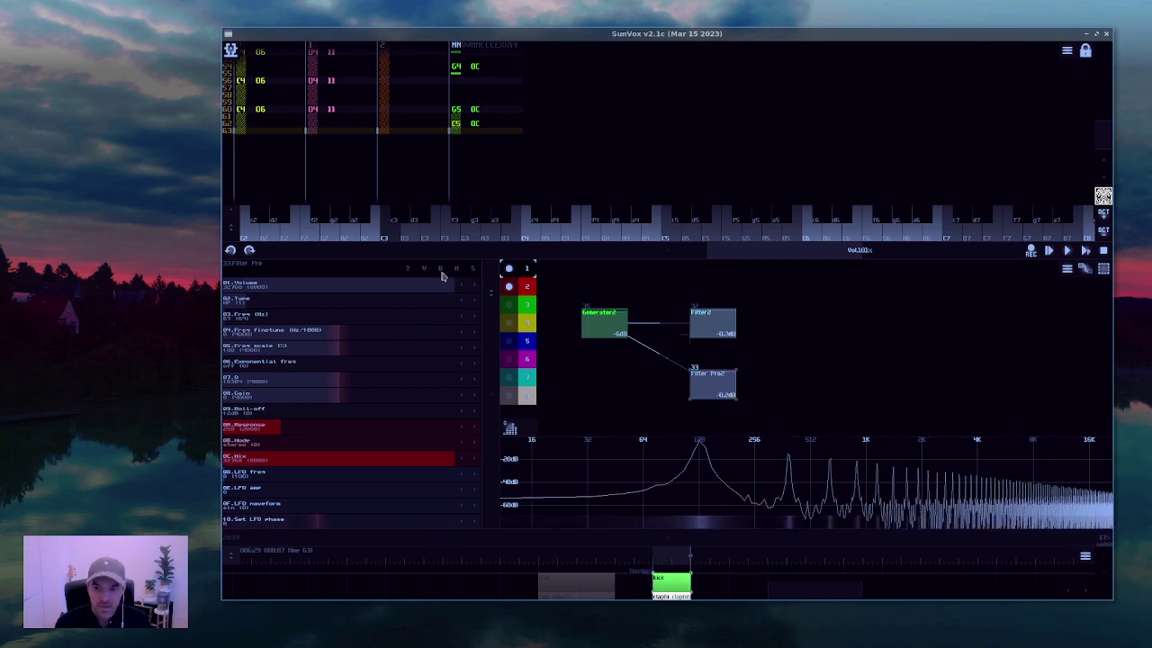
pyautogui.click(440, 269)
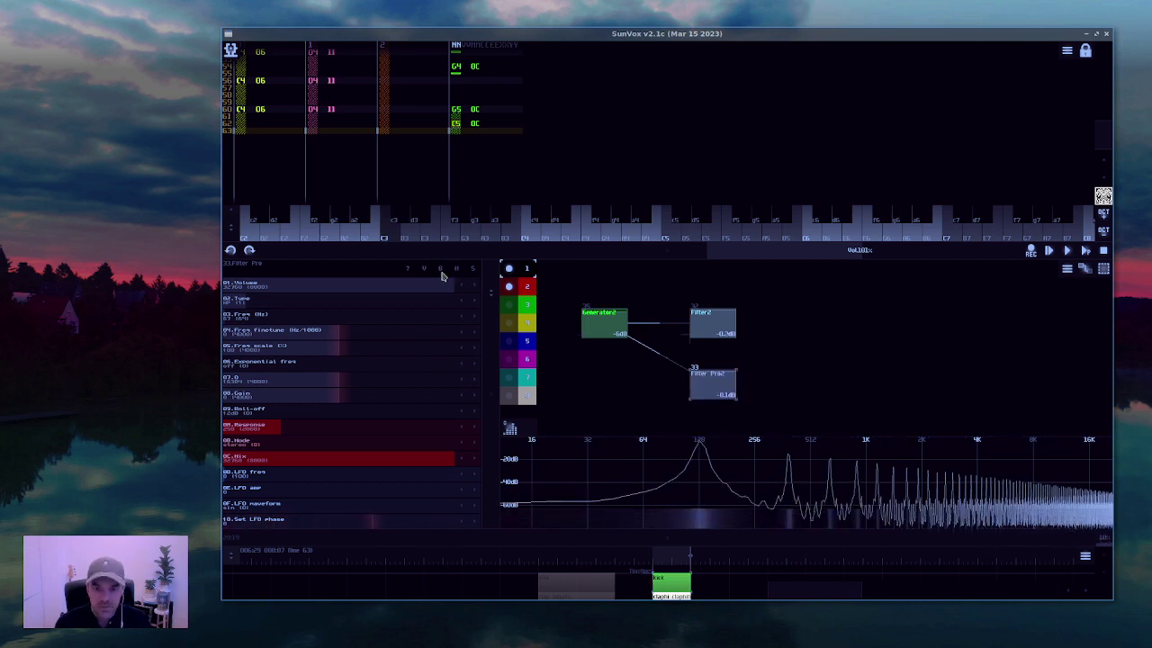
pyautogui.click(440, 269)
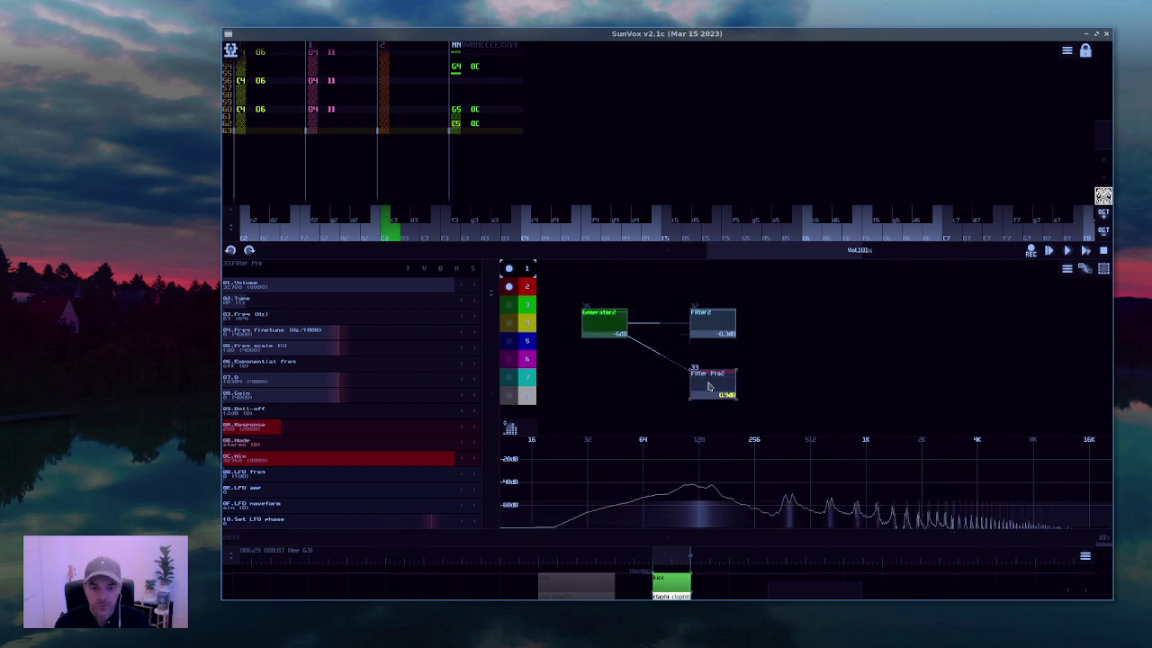
# Select Filter2 and switch its 06.Mode setting to LQ
pyautogui.click(706, 338)
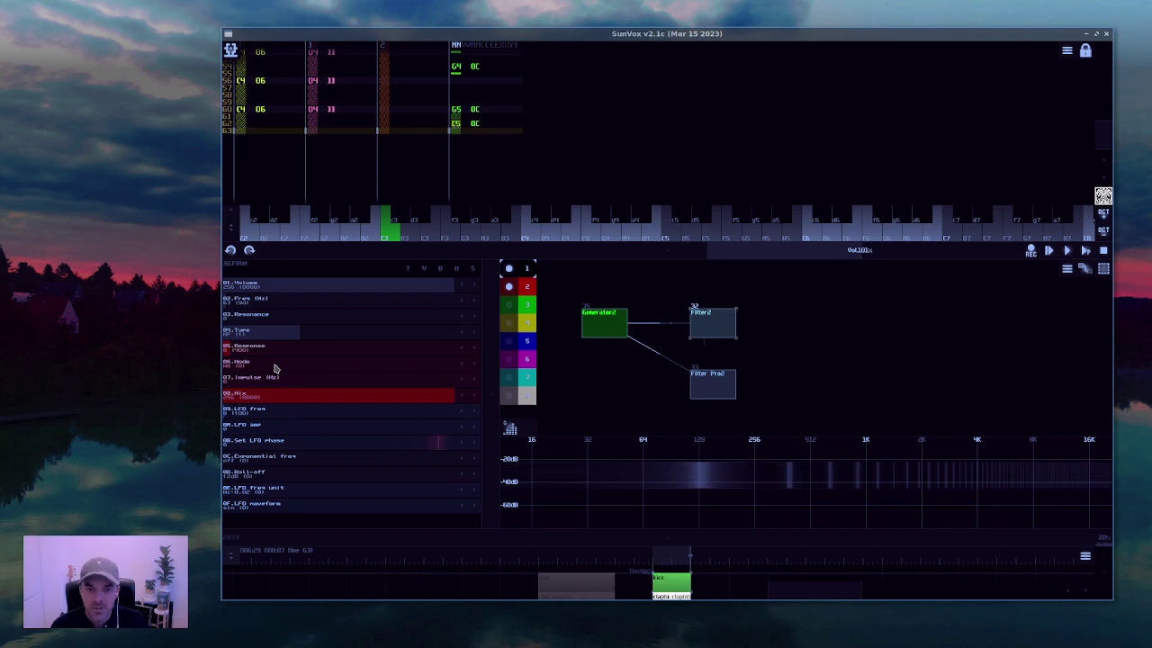
pyautogui.click(276, 368)
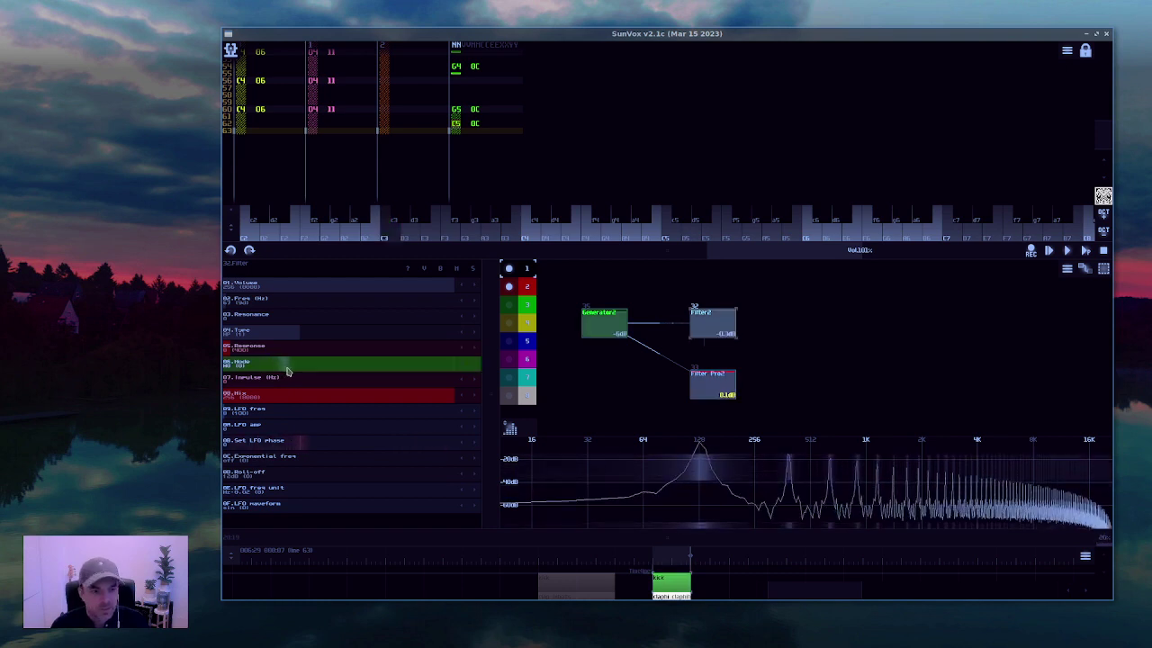
pyautogui.moveTo(302, 375); pyautogui.dragTo(470, 378)
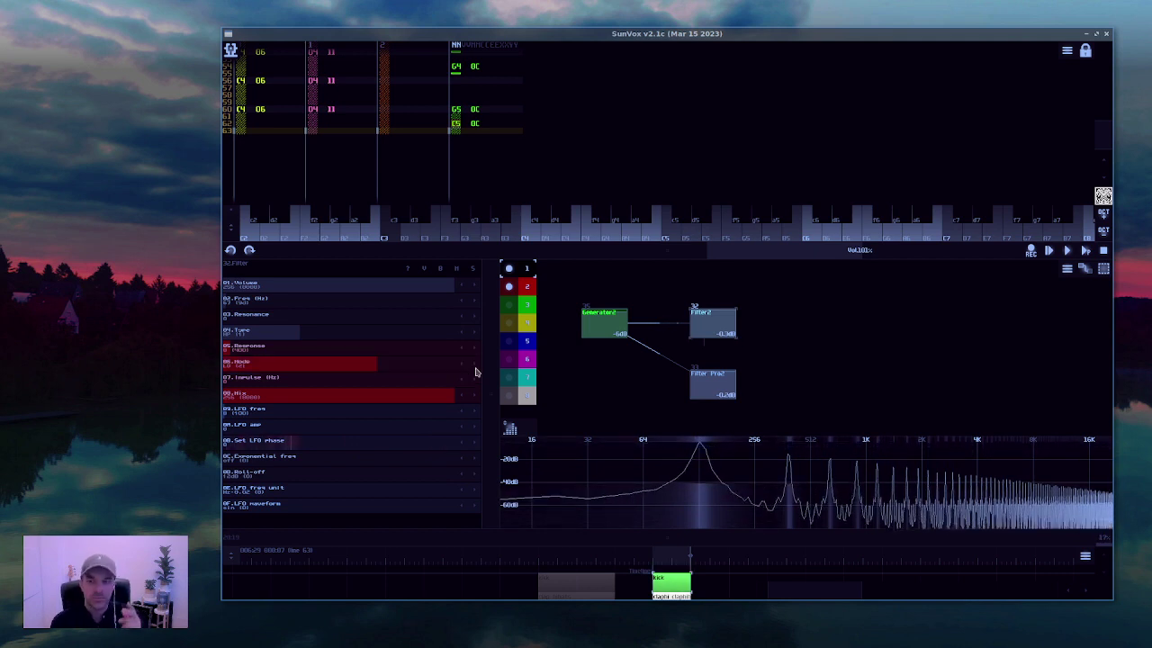